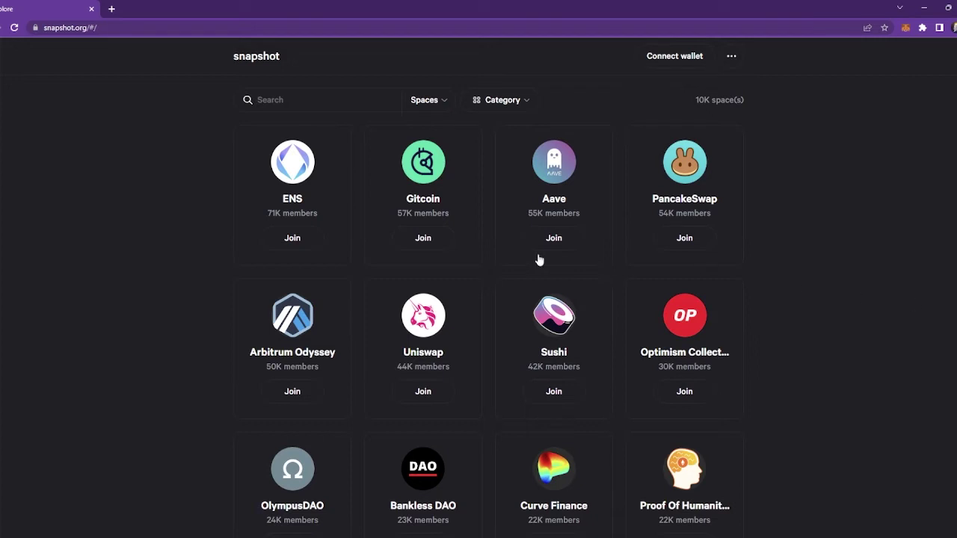
# Search the spaces for "goodghosting" and open the GG @ Polygon space.
pyautogui.click(304, 97)
pyautogui.write('goodghosting')
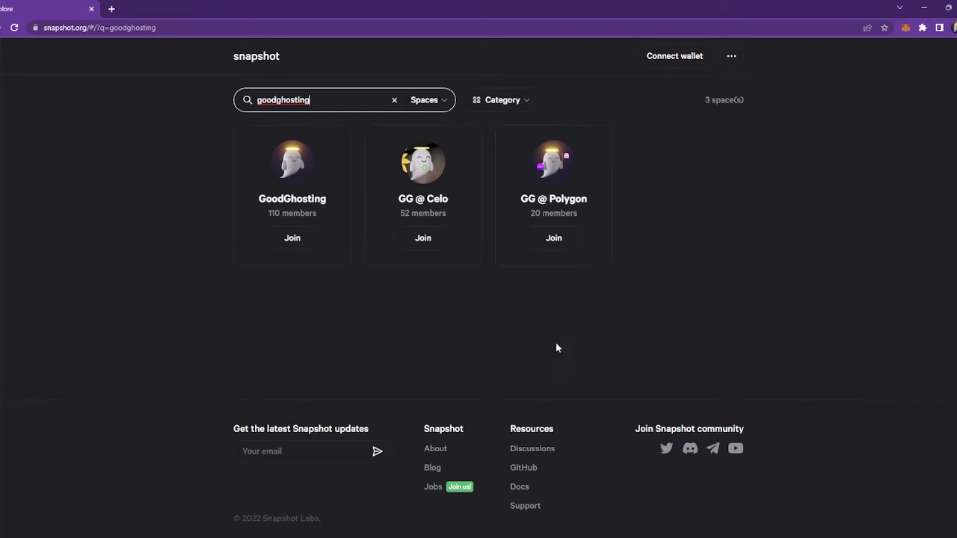
pyautogui.click(579, 203)
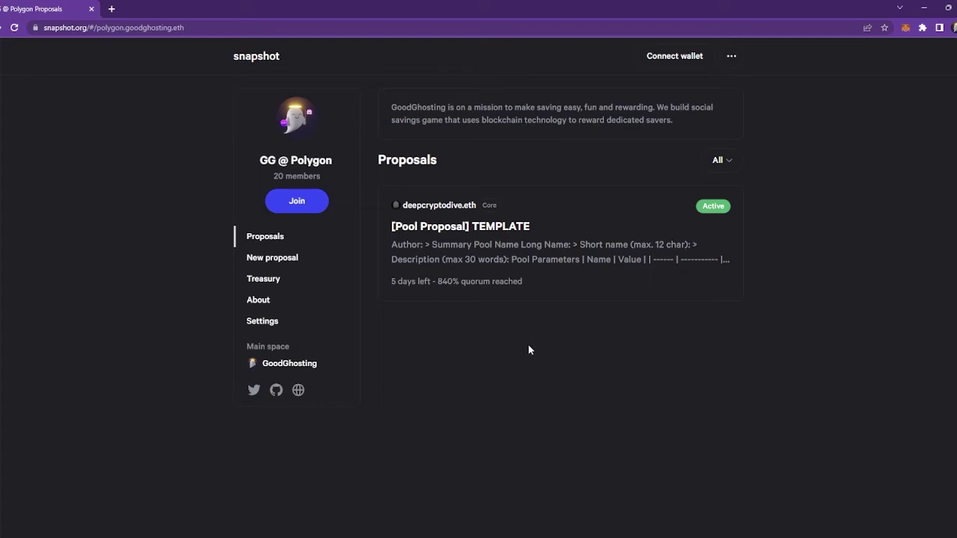
# Connect a MetaMask wallet to the site and open the "[Pool Proposal] TEMPLATE" proposal.
pyautogui.click(668, 60)
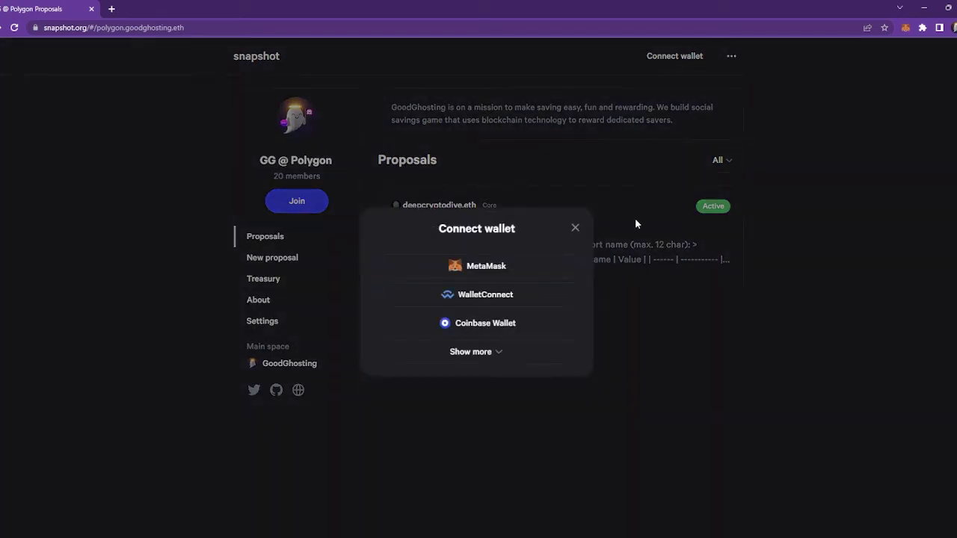
pyautogui.click(487, 271)
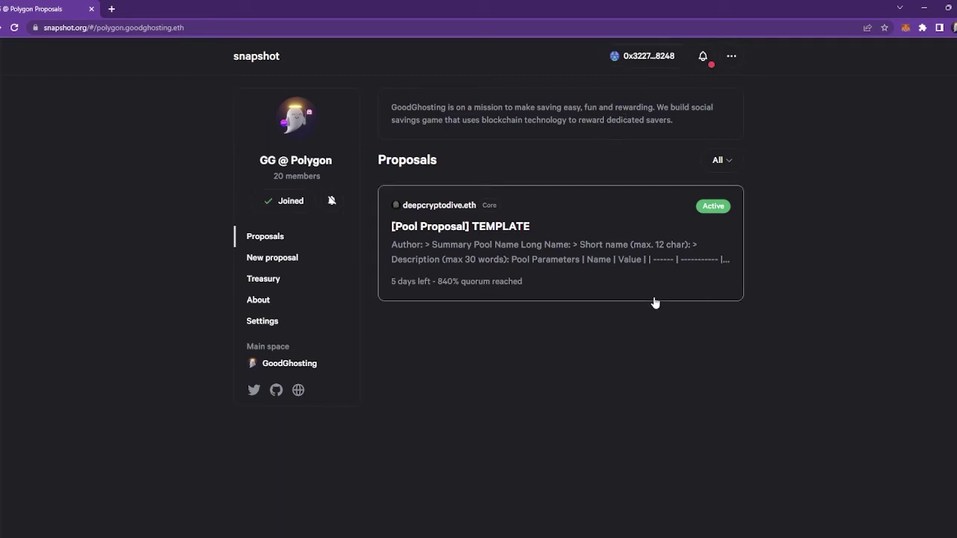
pyautogui.click(430, 250)
pyautogui.click(436, 245)
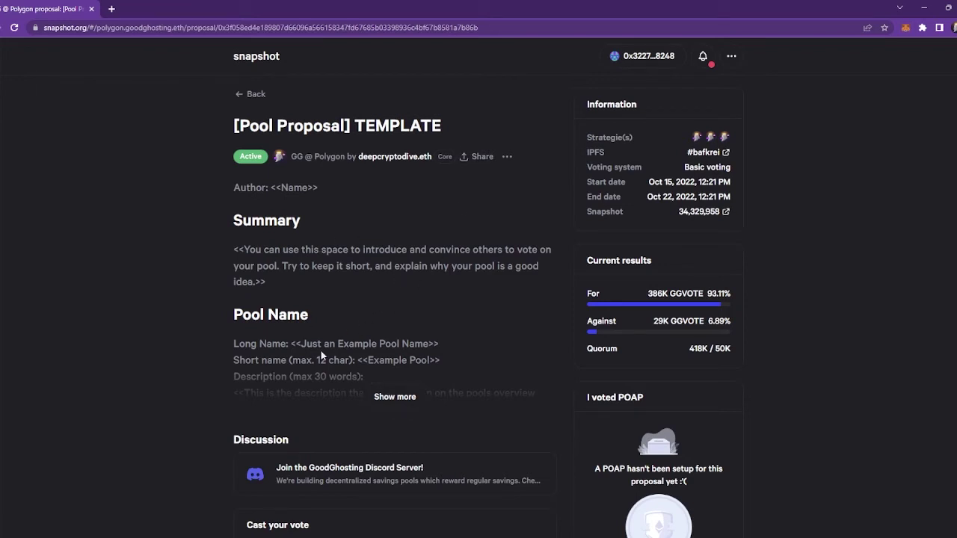
# Expand the template proposal's full text and examine its summary, pool name, pool parameters and artwork sections.
pyautogui.click(404, 397)
pyautogui.scroll(-2, 401, 330)
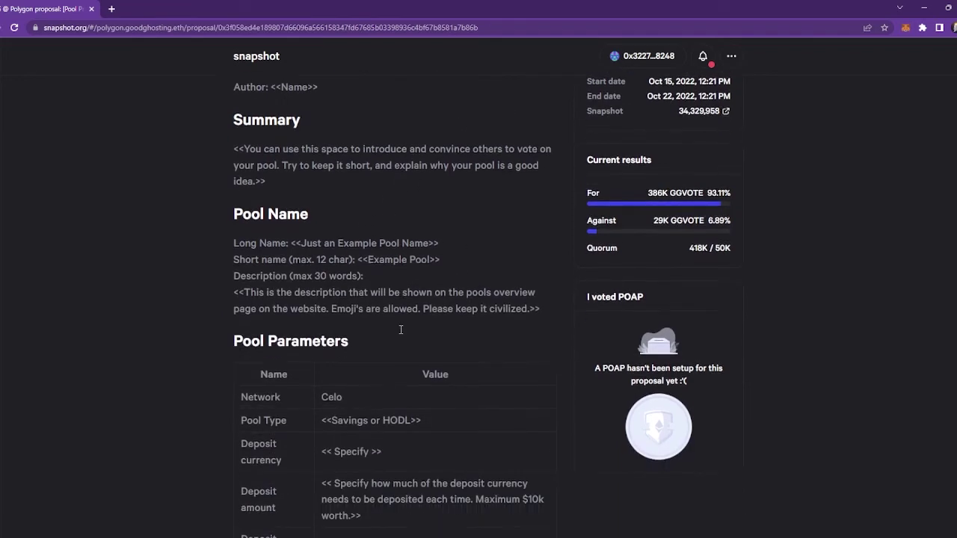
pyautogui.scroll(-7, 401, 330)
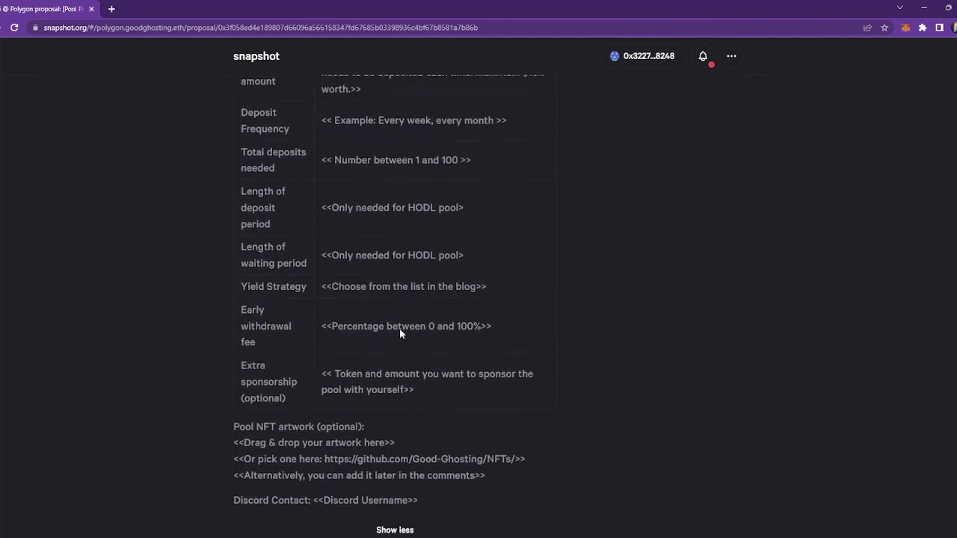
pyautogui.scroll(10, 400, 333)
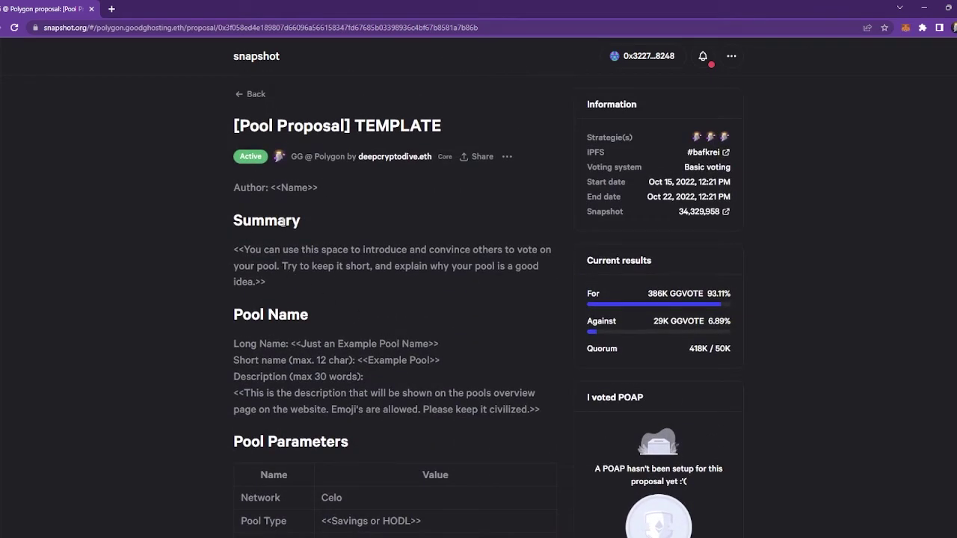
pyautogui.scroll(-1, 340, 280)
pyautogui.scroll(1, 340, 282)
pyautogui.scroll(-1, 290, 217)
pyautogui.scroll(-3, 290, 217)
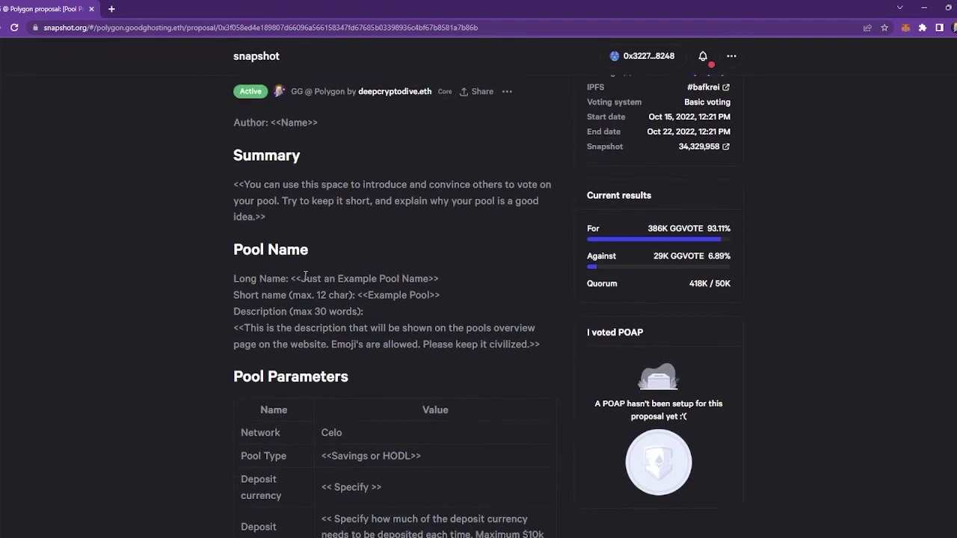
pyautogui.scroll(1, 387, 326)
pyautogui.scroll(3, 386, 325)
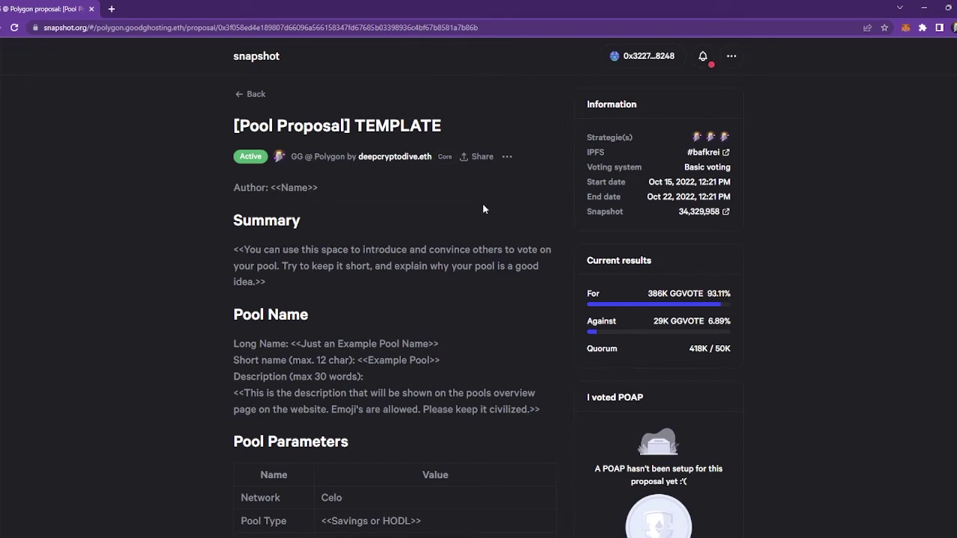
# Duplicate the template proposal into a new proposal draft and look over its prefilled description.
pyautogui.click(507, 158)
pyautogui.click(490, 185)
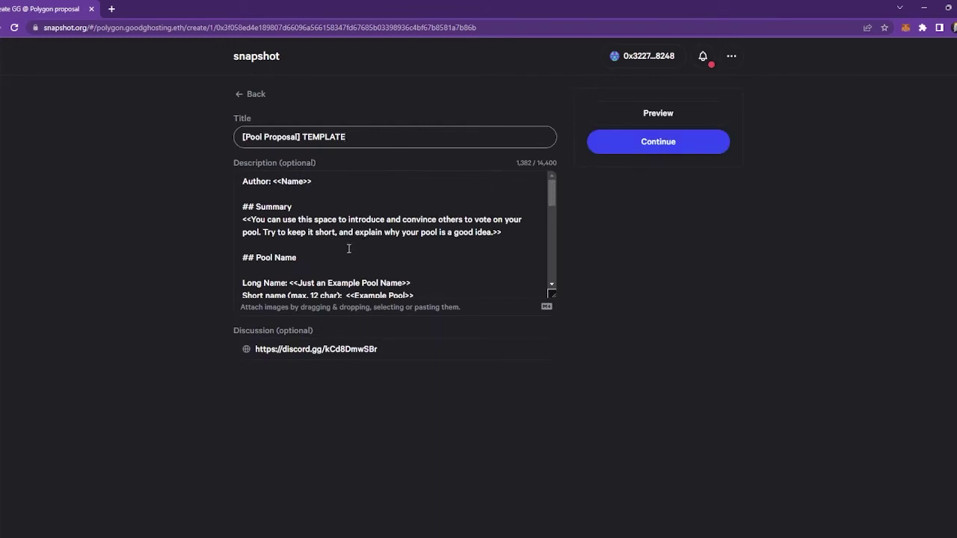
pyautogui.scroll(-10, 349, 249)
pyautogui.scroll(10, 348, 248)
# Replace TEMPLATE in the draft's title so that it reads "[Pool Proposal] The Cool Test".
pyautogui.moveTo(349, 137); pyautogui.dragTo(302, 137)
pyautogui.write('The Cool Teest')
pyautogui.press('BackSpace')
pyautogui.press('BackSpace')
pyautogui.press('BackSpace')
pyautogui.write('st')
# Examine the draft description's pool name fields and pool parameters table for the placeholders that need filling in.
pyautogui.scroll(-2, 305, 219)
pyautogui.scroll(2, 305, 219)
pyautogui.scroll(-2, 310, 226)
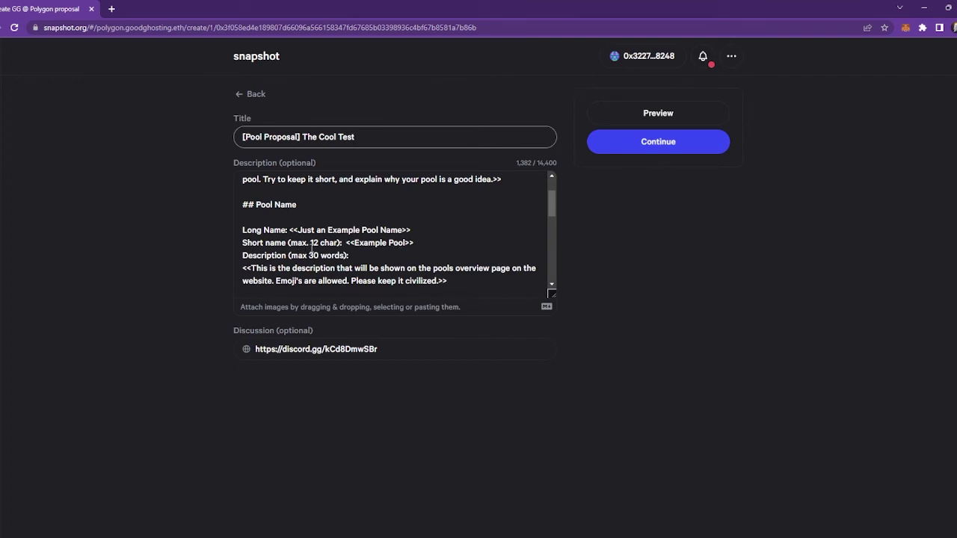
pyautogui.scroll(-1, 379, 240)
pyautogui.scroll(-1, 379, 240)
pyautogui.scroll(-1, 316, 214)
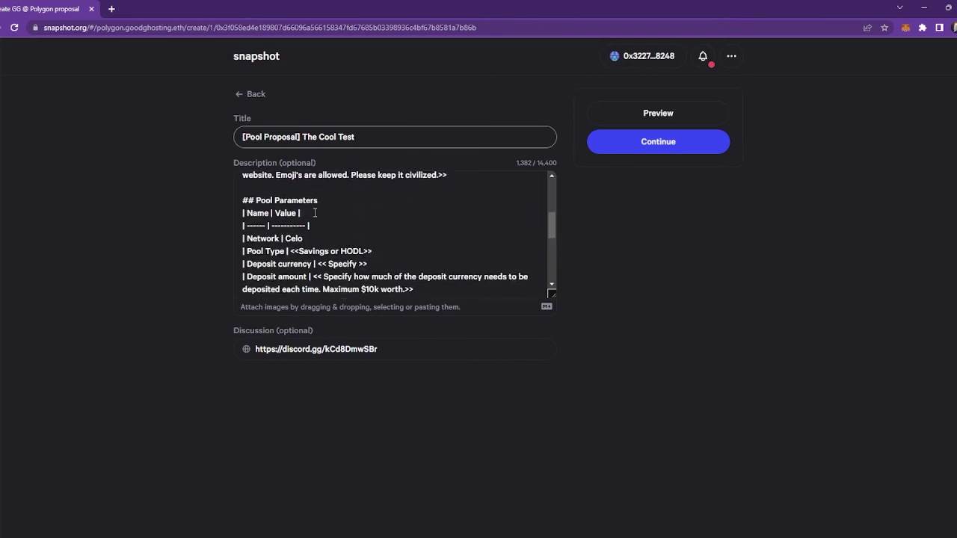
pyautogui.scroll(-1, 346, 203)
pyautogui.scroll(-3, 347, 203)
pyautogui.scroll(5, 347, 203)
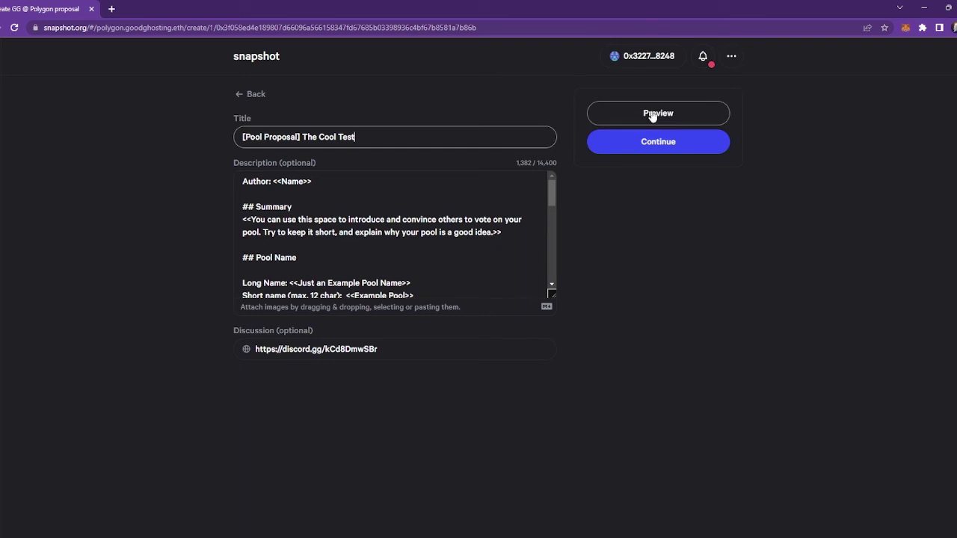
# Continue to the draft's voting settings to check them, and return to the GG @ Polygon proposals without publishing.
pyautogui.click(641, 143)
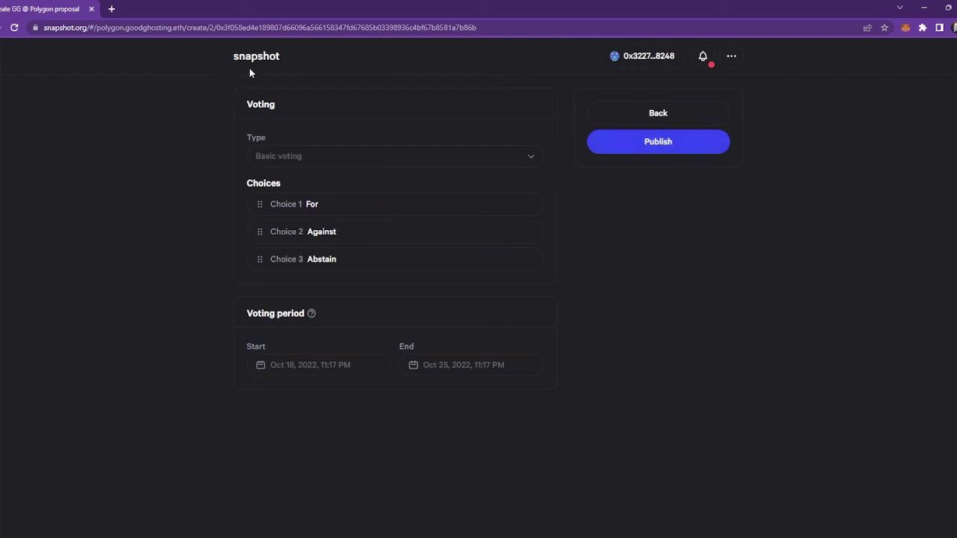
pyautogui.hotkey('alt', 'Left')
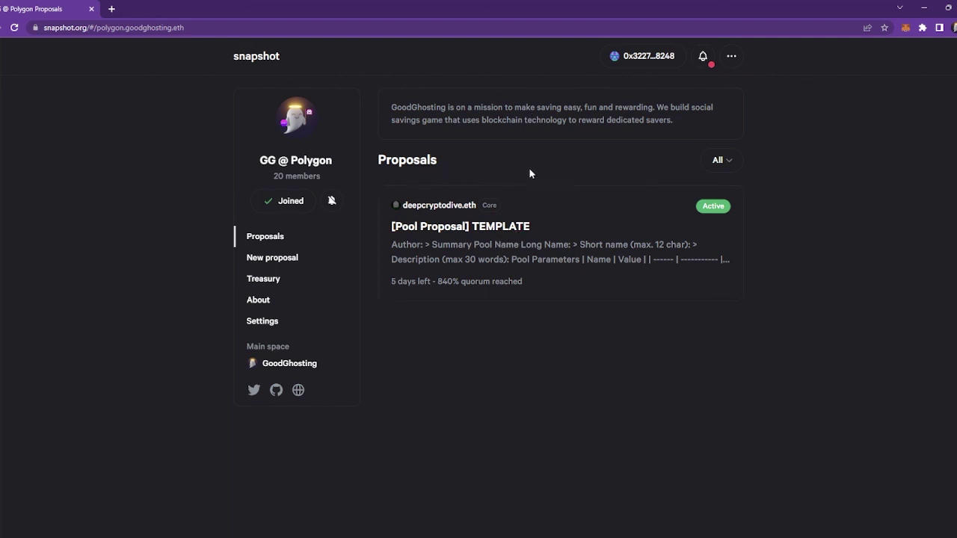
# Reopen the template proposal to examine its voting section, and return to the space's proposals list.
pyautogui.click(585, 266)
pyautogui.scroll(-3, 366, 195)
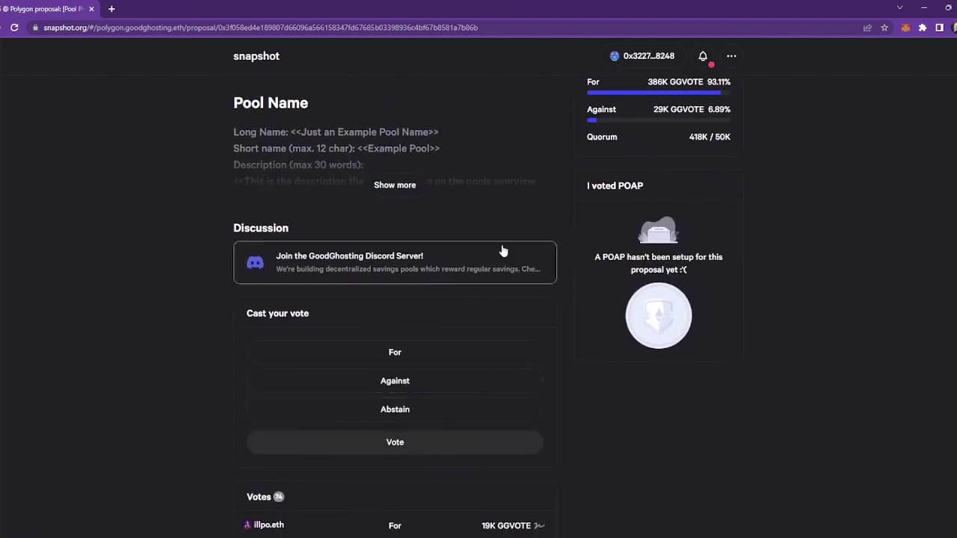
pyautogui.scroll(5, 410, 304)
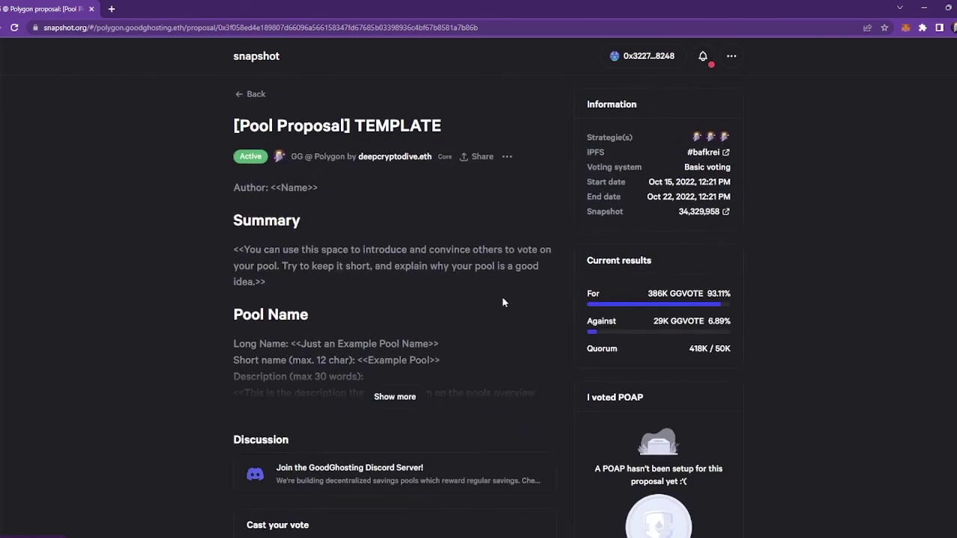
pyautogui.click(251, 93)
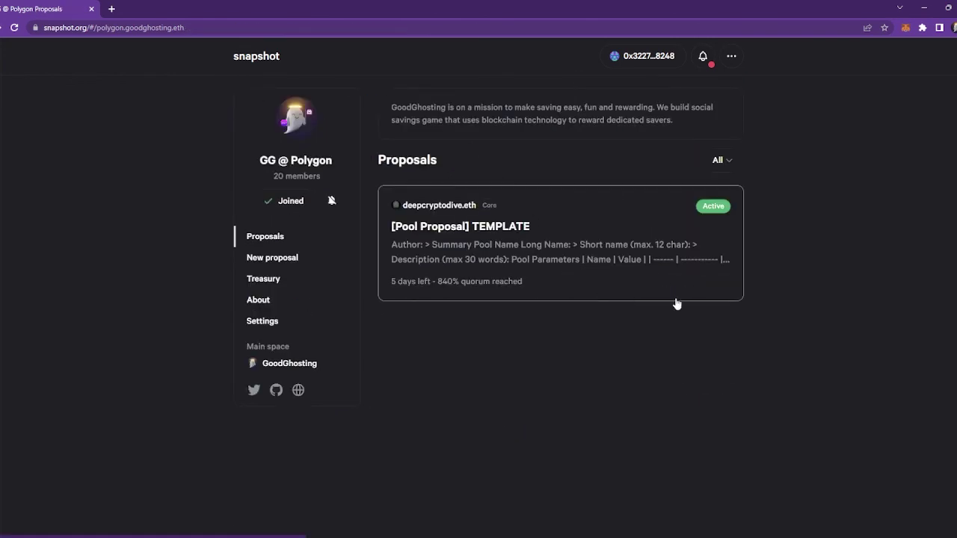